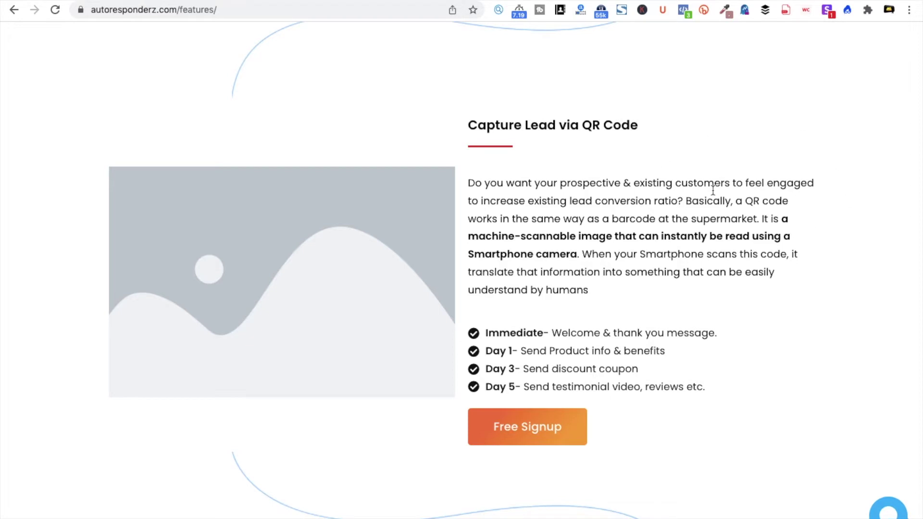
# Step: Switch to the customer dashboard, open the lead sources and review the available integrations
pyautogui.click(249, 5)
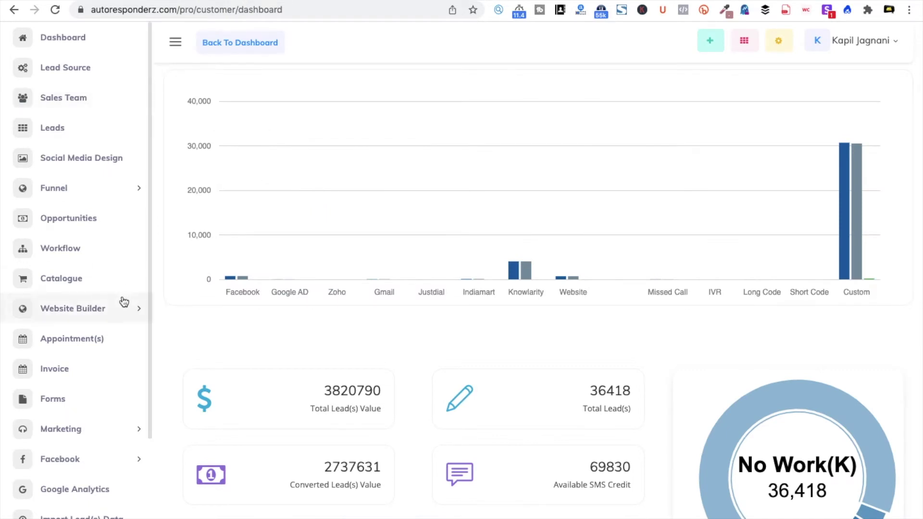
pyautogui.click(60, 73)
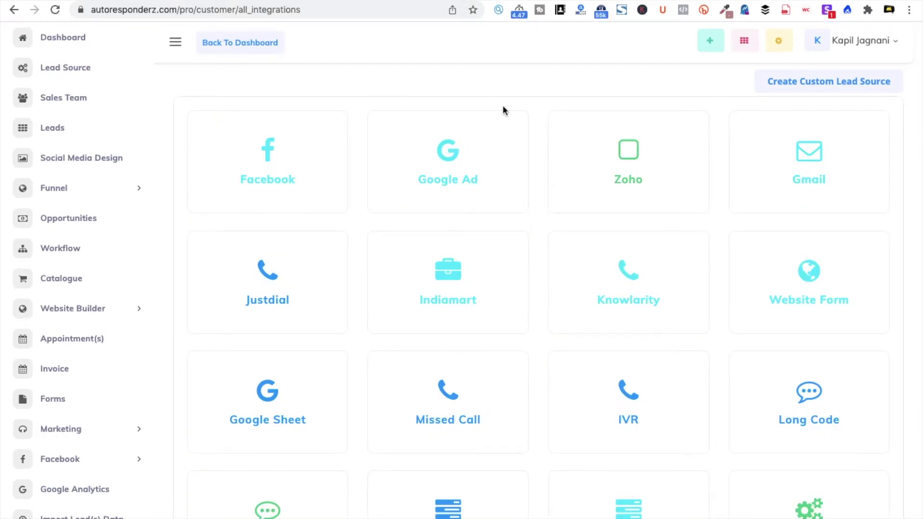
pyautogui.scroll(-3, 475, 131)
pyautogui.scroll(3, 475, 131)
pyautogui.scroll(-15, 645, 195)
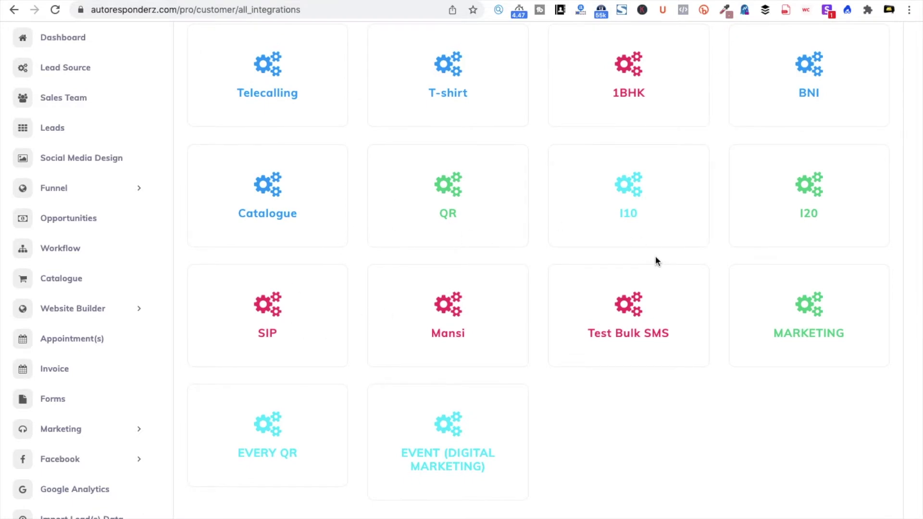
pyautogui.scroll(15, 655, 261)
# Step: Create a custom lead source named "DIGITAL MARKETING EVENT"
pyautogui.click(815, 83)
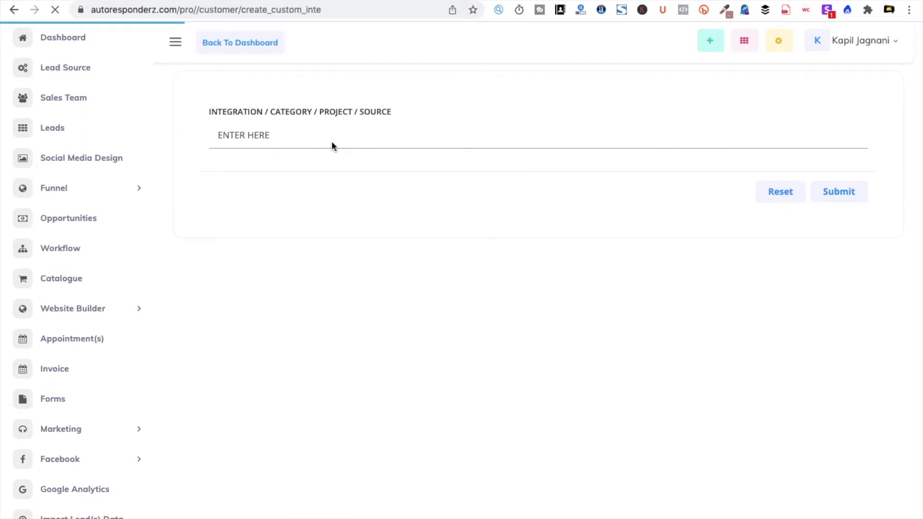
pyautogui.click(307, 137)
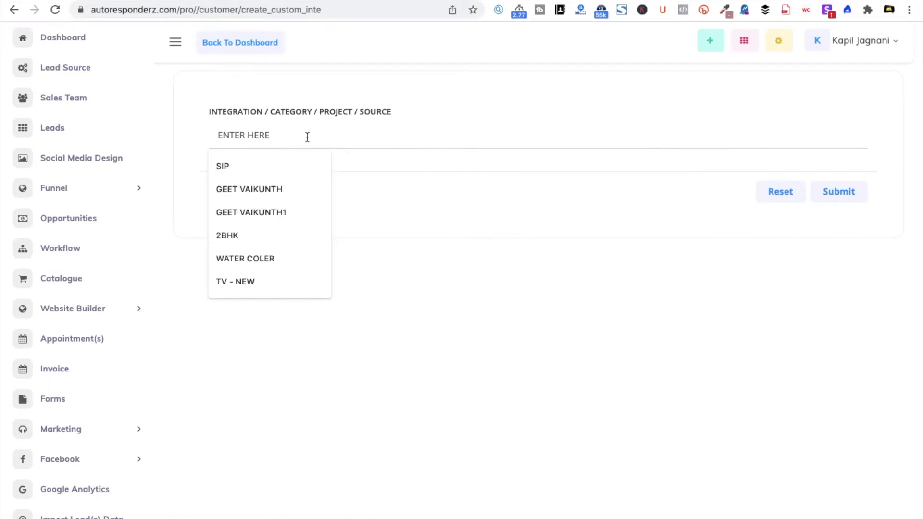
pyautogui.write('DIGITL')
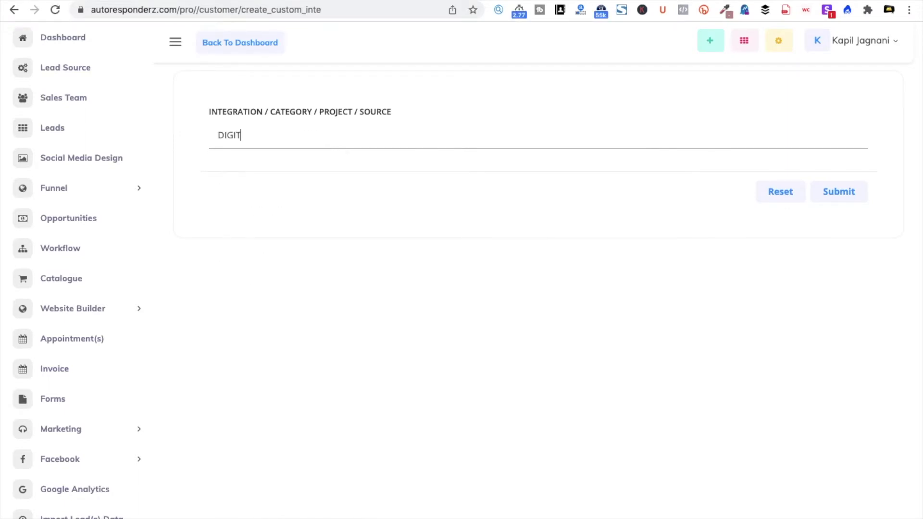
pyautogui.press('BackSpace')
pyautogui.press('BackSpace')
pyautogui.press('BackSpace')
pyautogui.press('BackSpace')
pyautogui.press('BackSpace')
pyautogui.write('IGITAL MARKETING EVEN')
pyautogui.press('BackSpace')
pyautogui.write('NT')
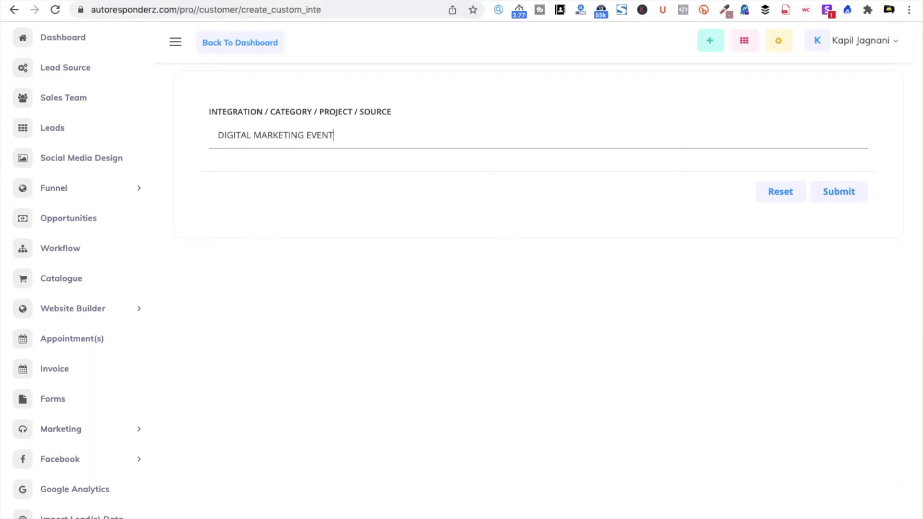
pyautogui.click(847, 192)
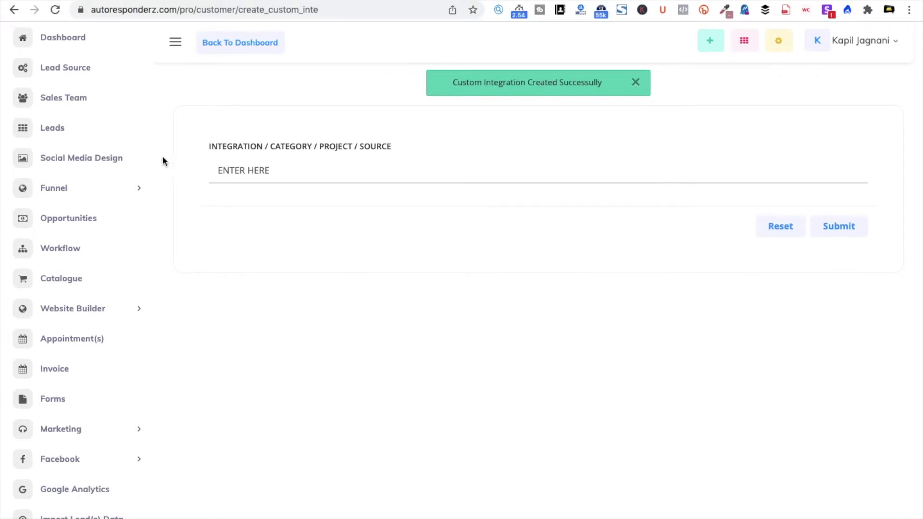
# Step: Open the configuration of the DIGITAL MARKETING EVENT lead source and try to view its QR code
pyautogui.click(72, 68)
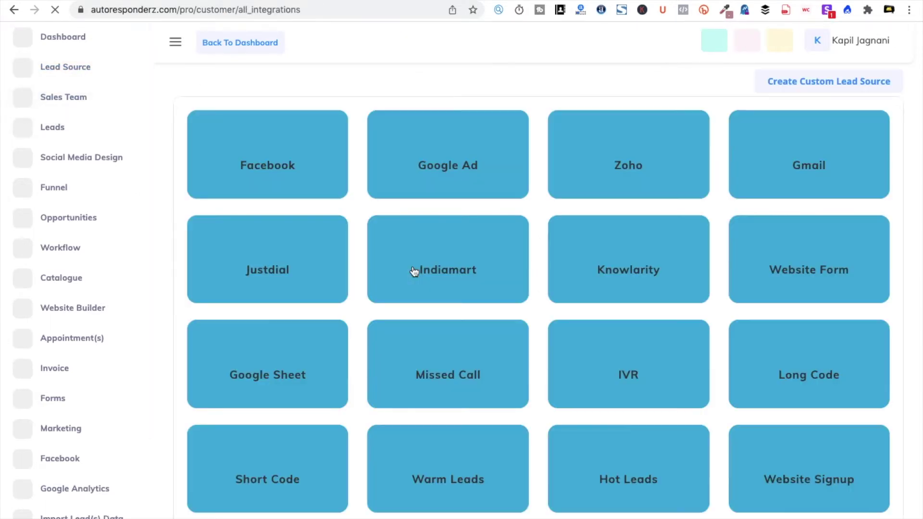
pyautogui.scroll(-10, 412, 271)
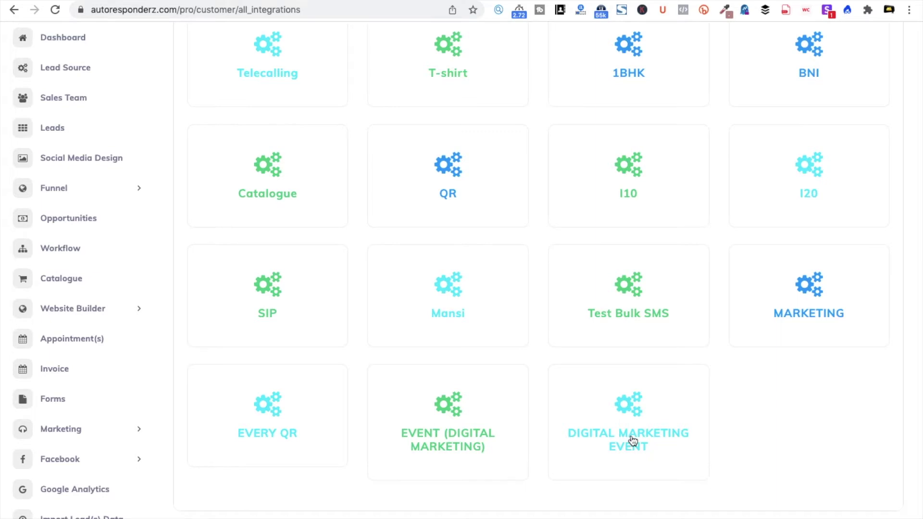
pyautogui.click(633, 441)
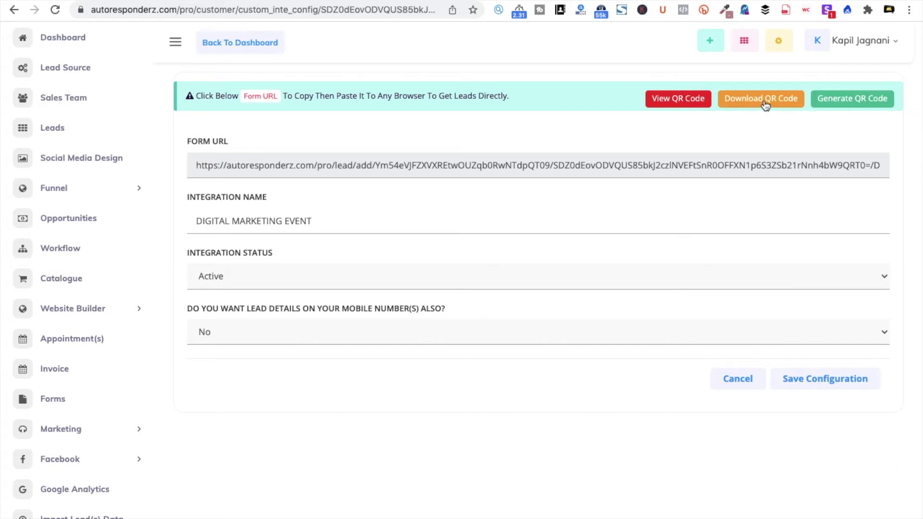
pyautogui.click(683, 101)
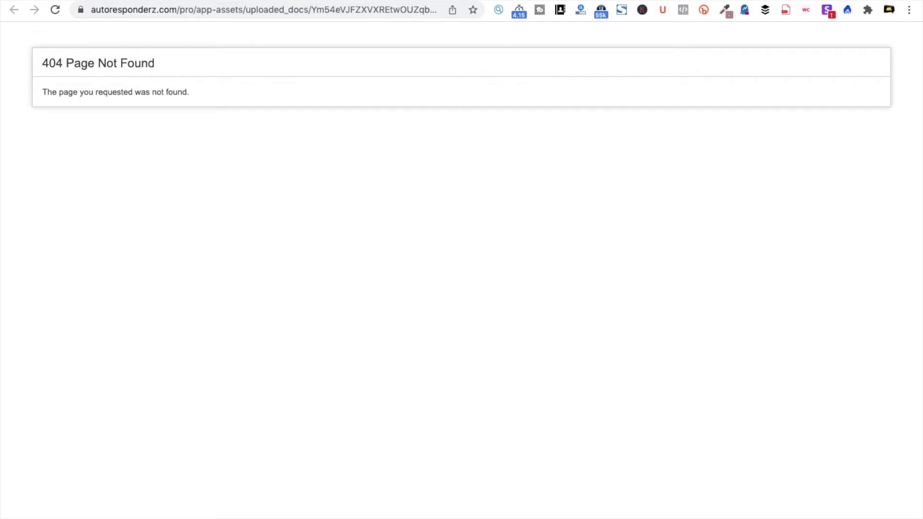
pyautogui.press('super+w')
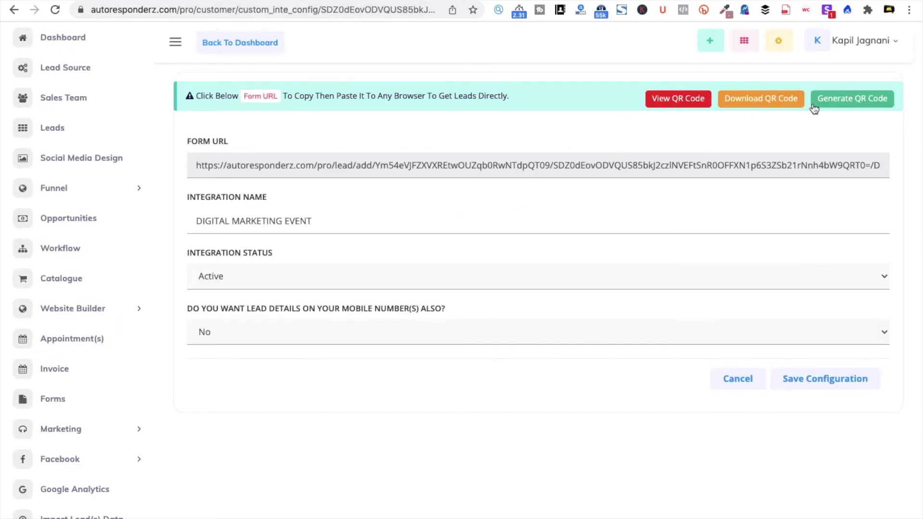
# Step: Generate the QR code for the DIGITAL MARKETING EVENT lead source and view the image
pyautogui.click(856, 100)
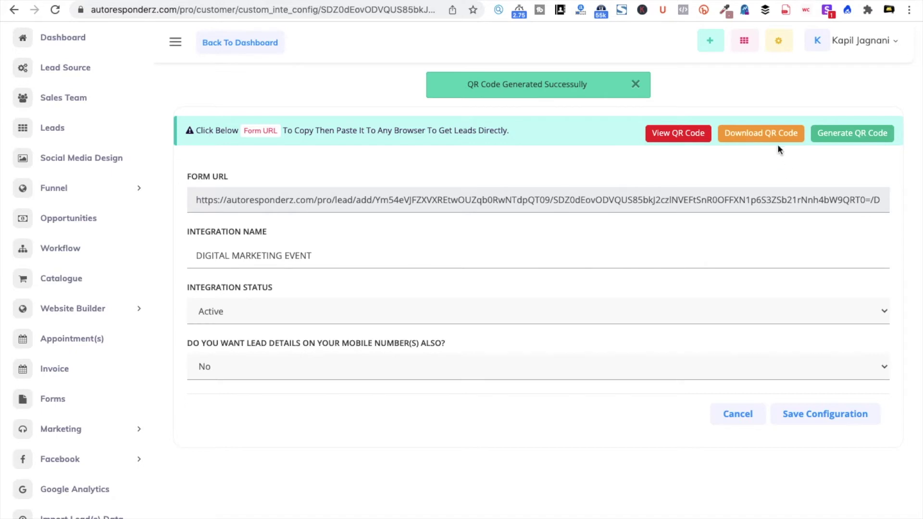
pyautogui.click(683, 135)
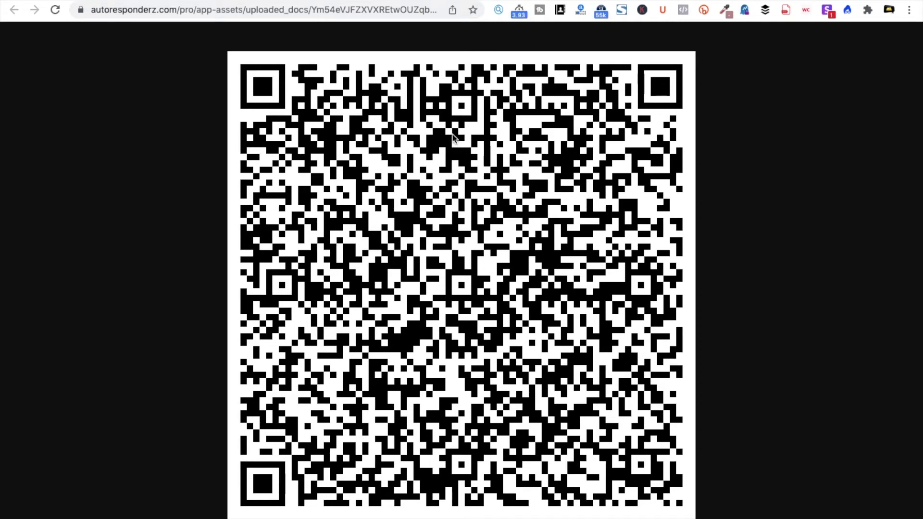
pyautogui.press('super+w')
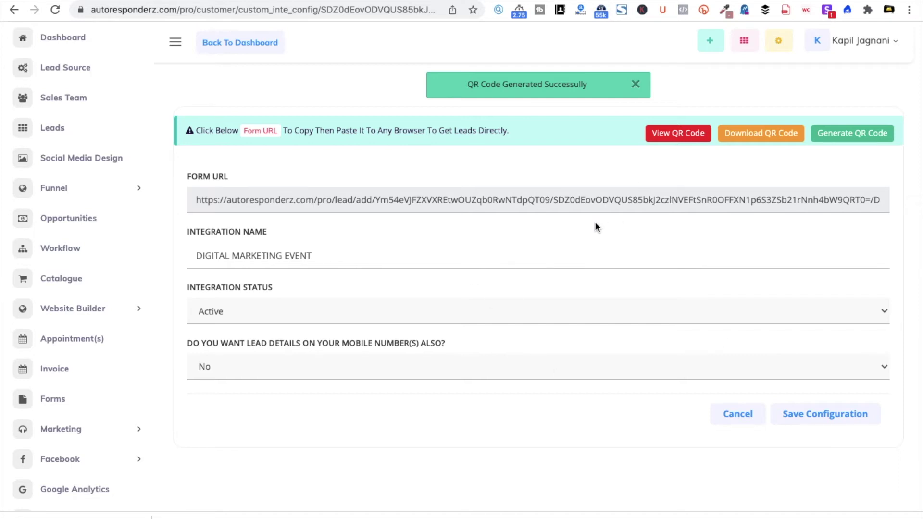
# Step: Copy the lead source's form URL and open it in a new browser tab
pyautogui.click(565, 199)
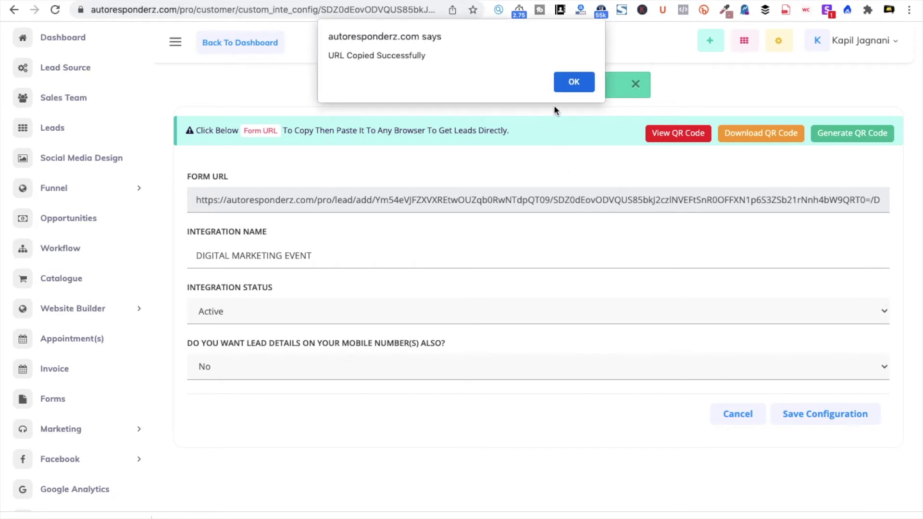
pyautogui.click(566, 85)
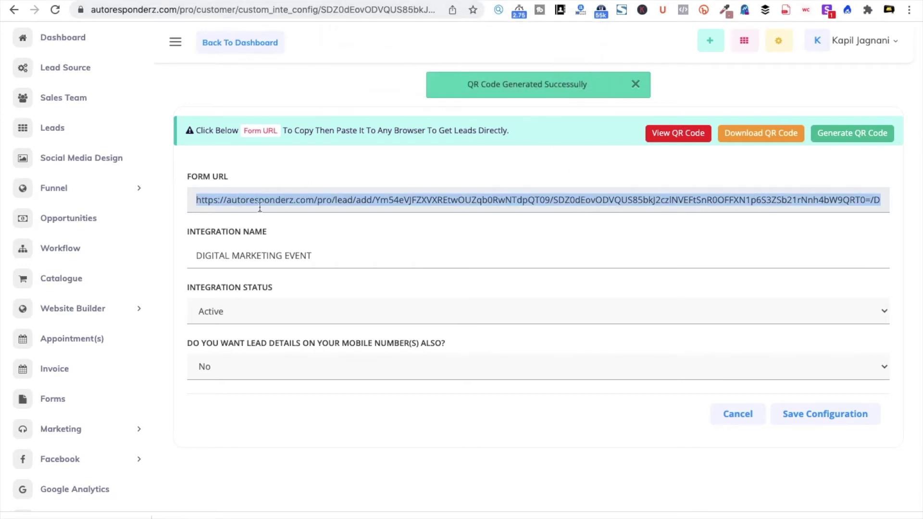
pyautogui.press('super+t')
pyautogui.click(253, 15)
pyautogui.press('super+v')
pyautogui.press('Return')
pyautogui.click(280, 9)
pyautogui.press('super+v')
pyautogui.press('Return')
# Step: Try setting the option for receiving lead details on mobile numbers to Yes, and return it to No
pyautogui.click(284, 369)
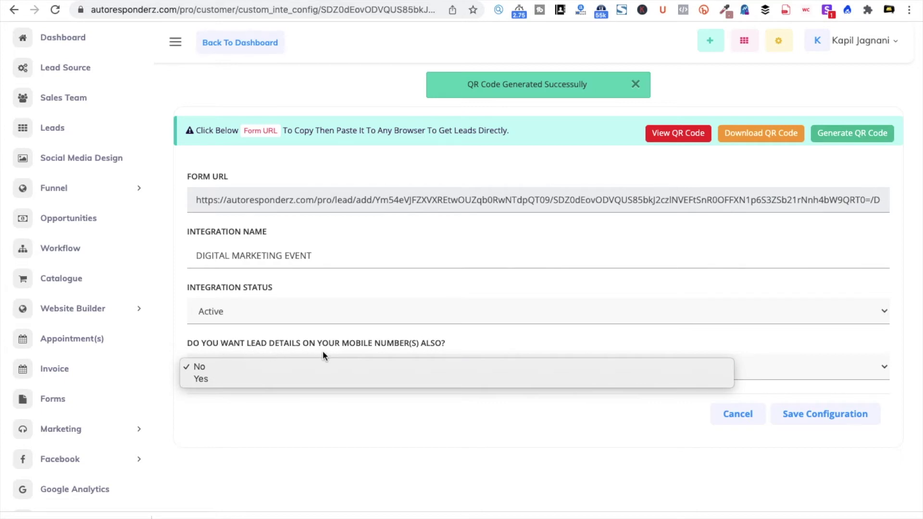
pyautogui.click(310, 378)
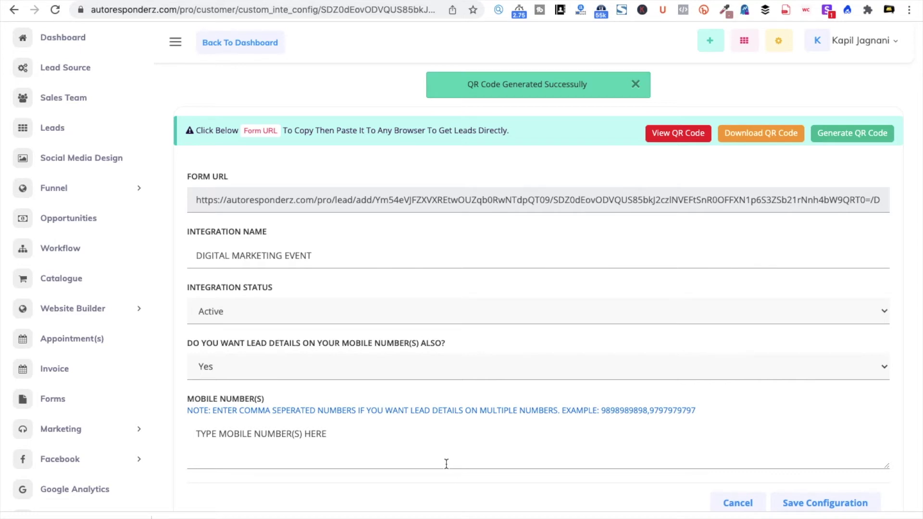
pyautogui.scroll(-2, 446, 463)
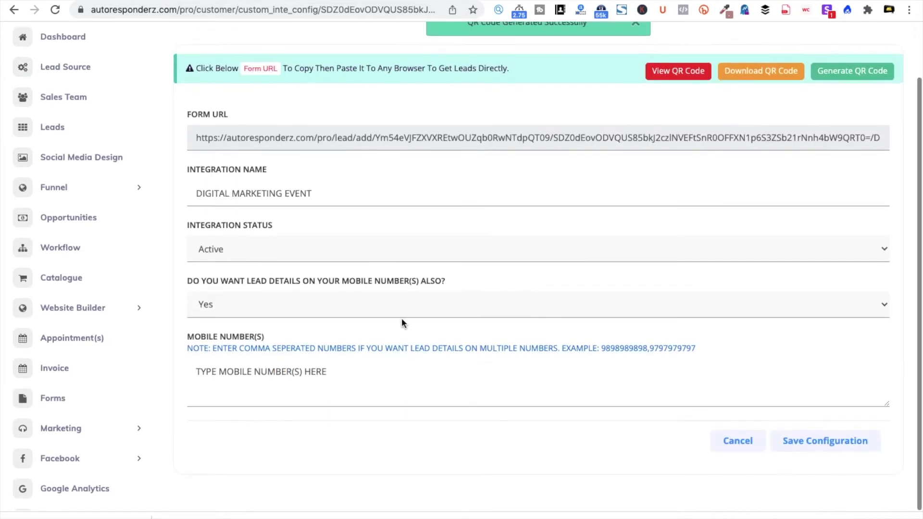
pyautogui.click(288, 305)
pyautogui.click(267, 294)
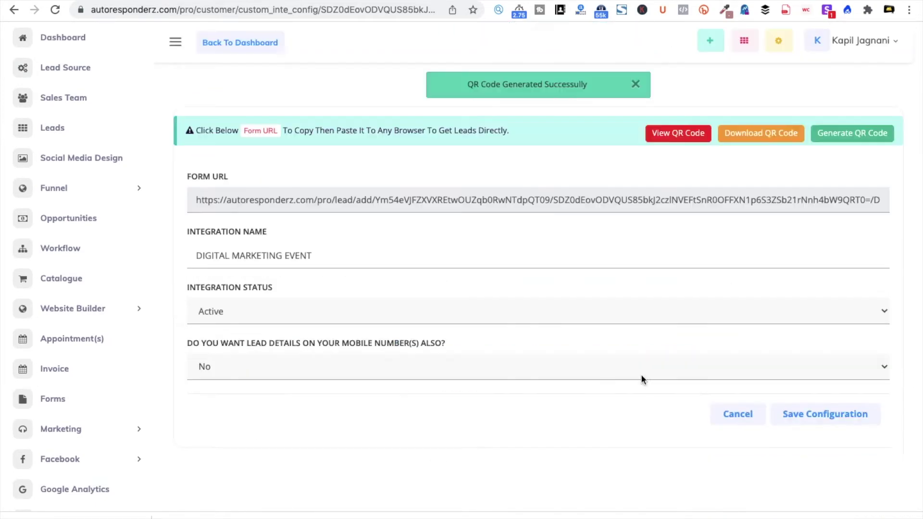
# Step: Save the lead source configuration, and reopen DIGITAL MARKETING EVENT to view its QR code
pyautogui.click(841, 418)
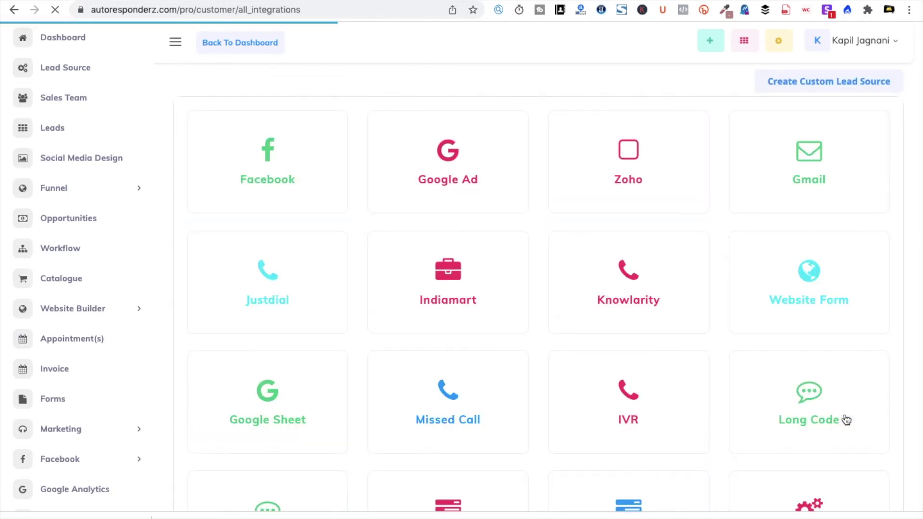
pyautogui.scroll(-13, 846, 419)
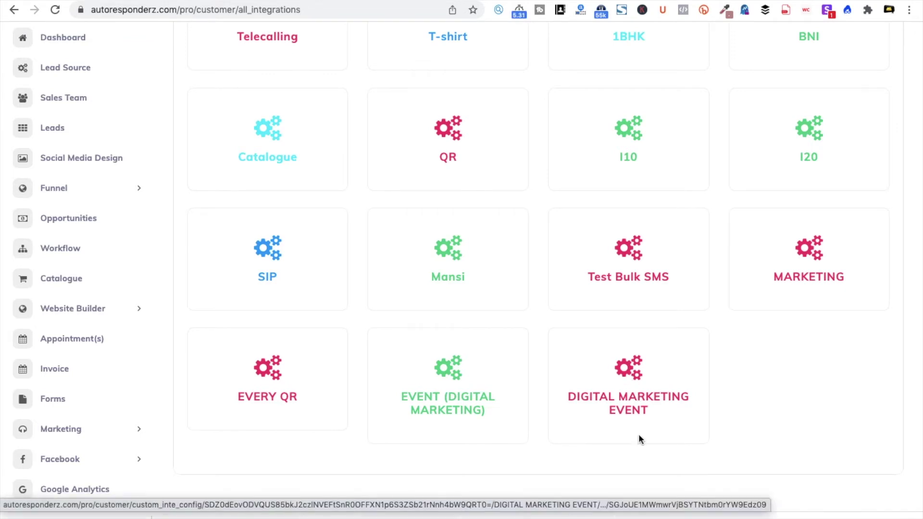
pyautogui.click(642, 402)
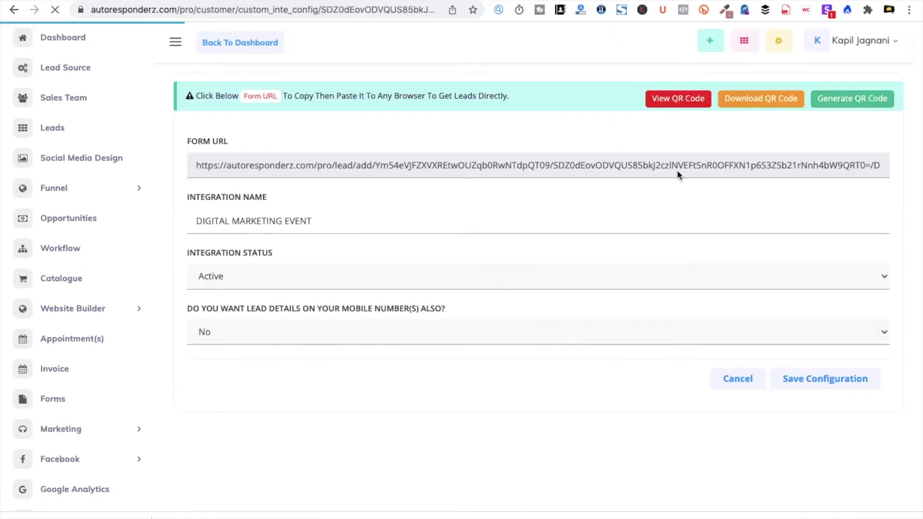
pyautogui.click(684, 99)
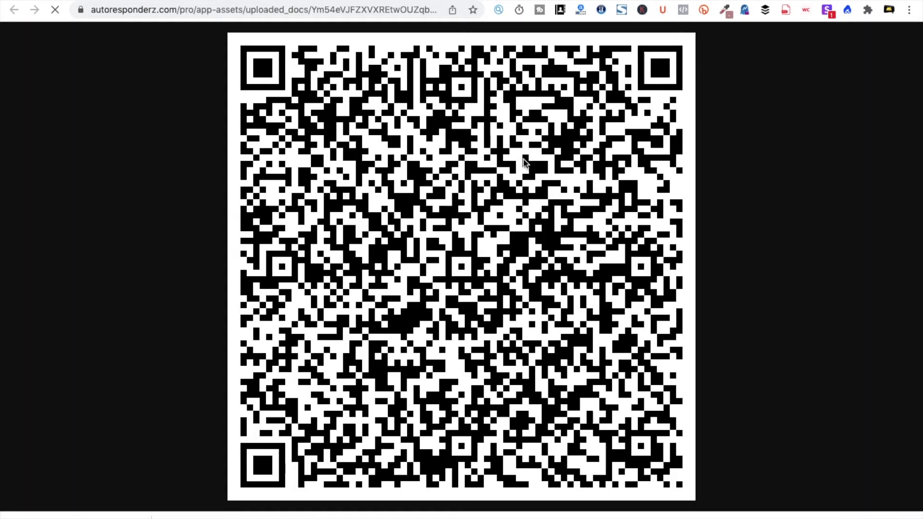
pyautogui.press('super+w')
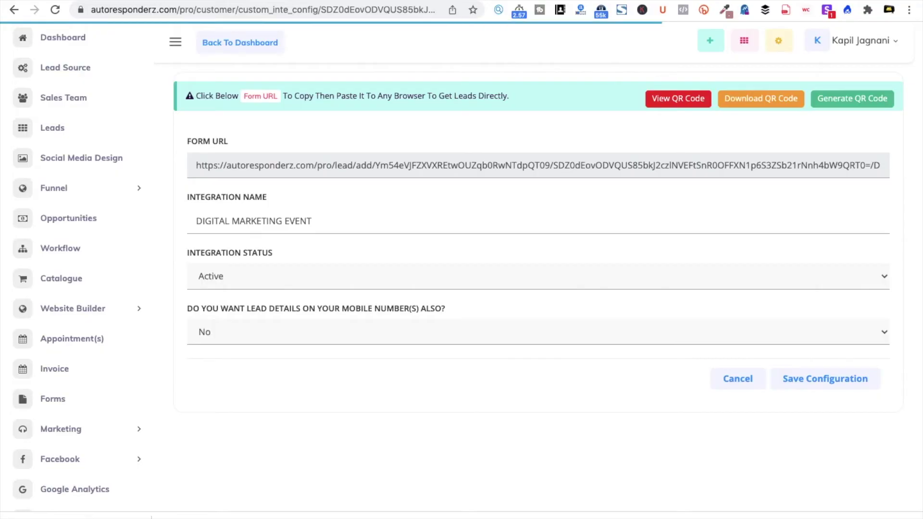
# Step: Reload the leads list and expand the details of the lead from the DIGITAL MARKETING EVENT integration
pyautogui.click(75, 128)
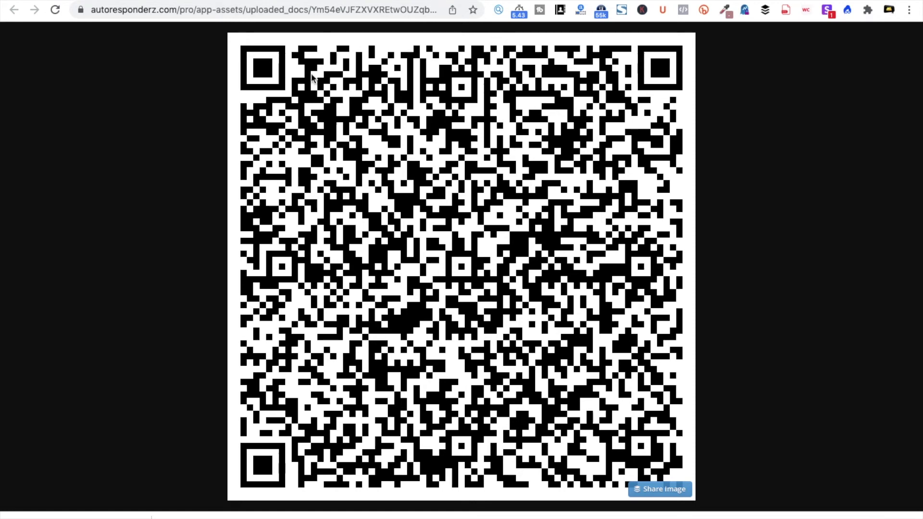
pyautogui.hotkey('ctrl', 'w')
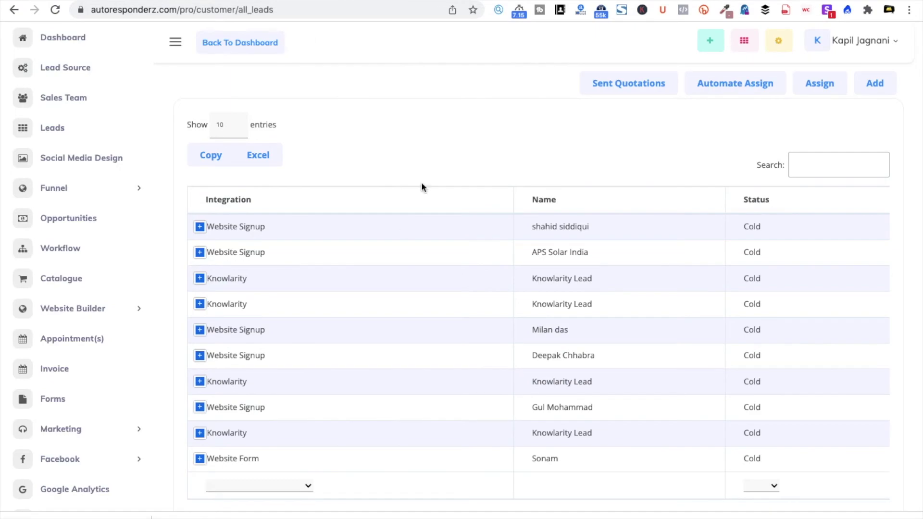
pyautogui.click(346, 5)
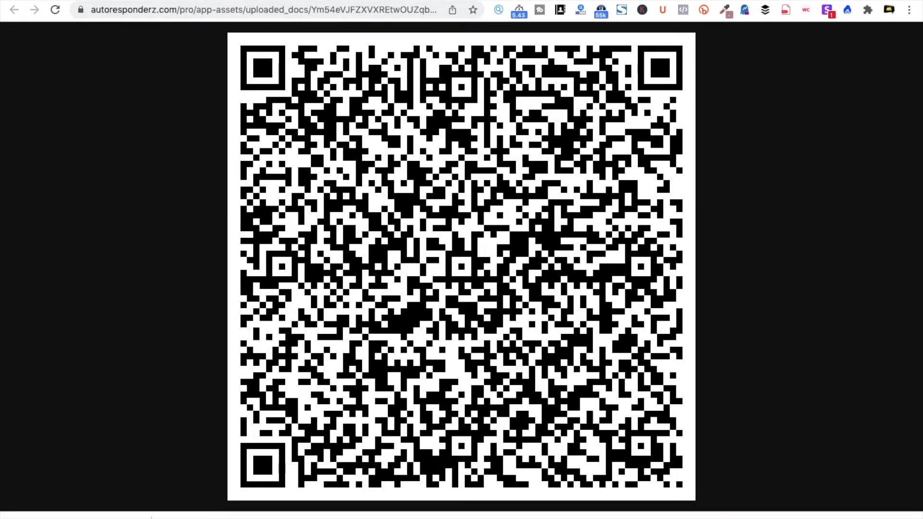
pyautogui.hotkey('ctrl', 'w')
pyautogui.click(58, 123)
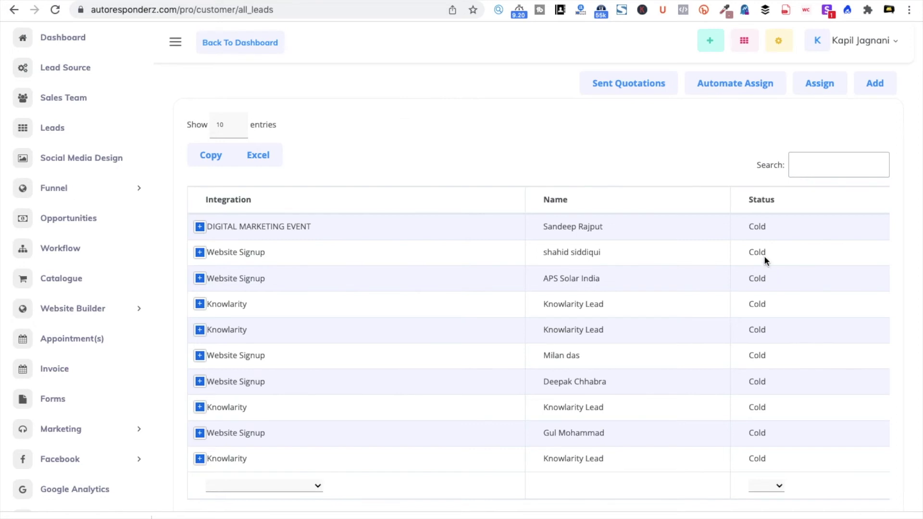
pyautogui.click(200, 227)
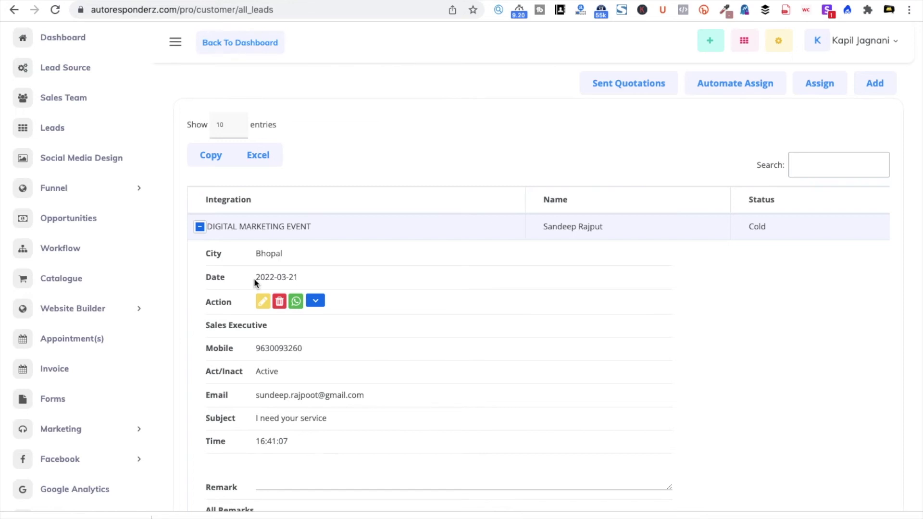
# Step: Open the workflow list and show the autoresponders for DIGITAL MARKETING EVENT
pyautogui.click(59, 252)
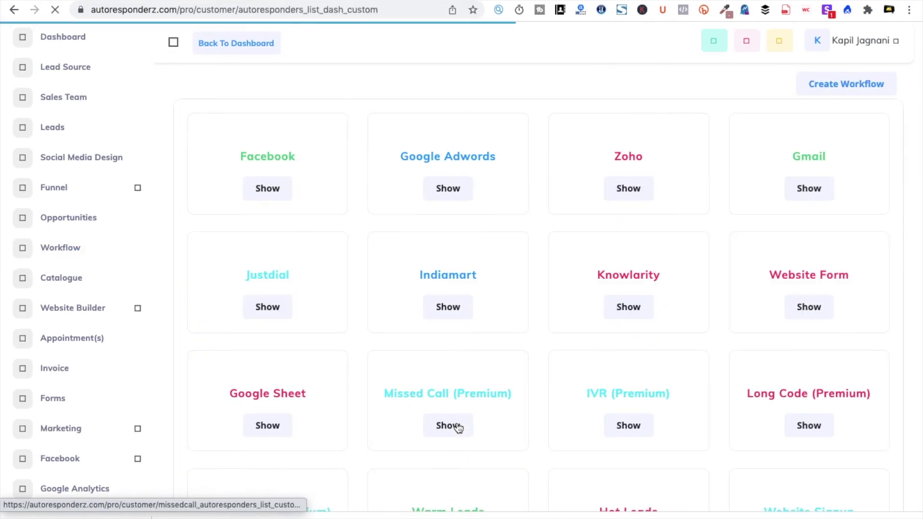
pyautogui.scroll(-10, 458, 428)
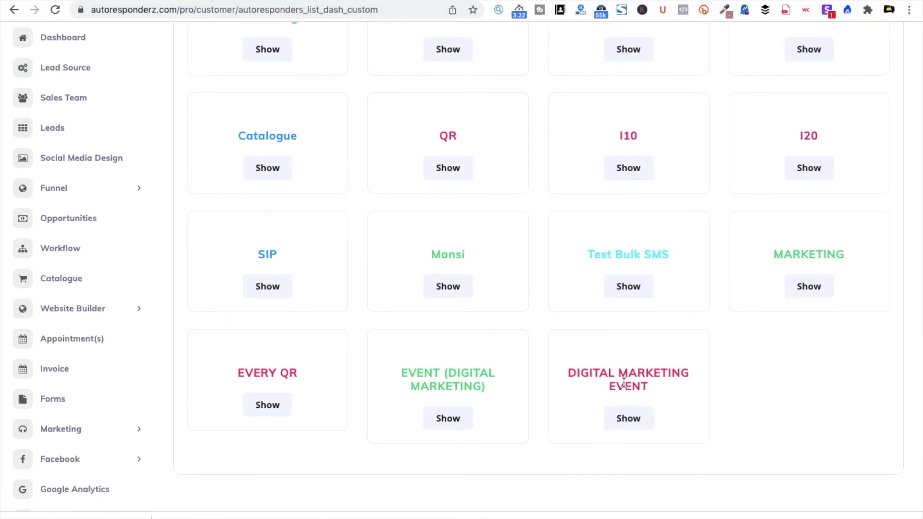
pyautogui.click(635, 423)
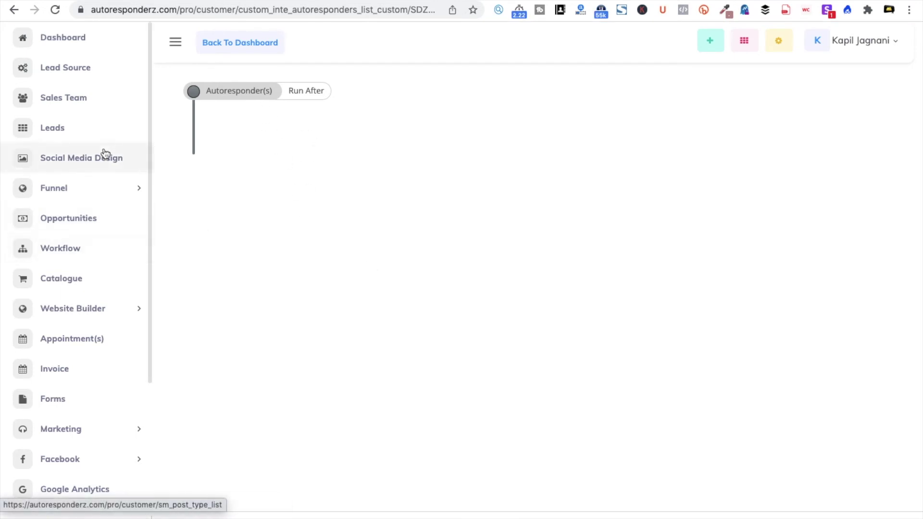
# Step: Start creating a new workflow for the DIGITAL MARKETING EVENT lead source
pyautogui.click(73, 247)
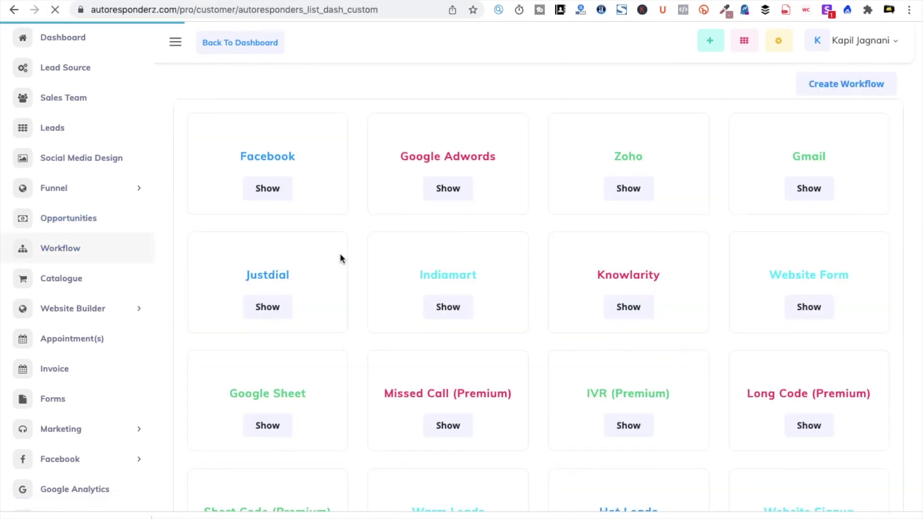
pyautogui.click(851, 85)
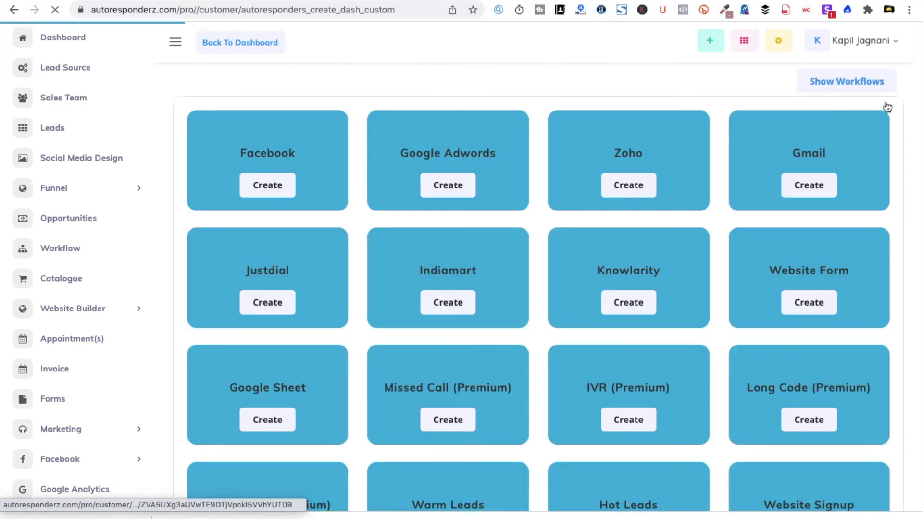
pyautogui.scroll(-10, 789, 198)
pyautogui.scroll(8, 787, 194)
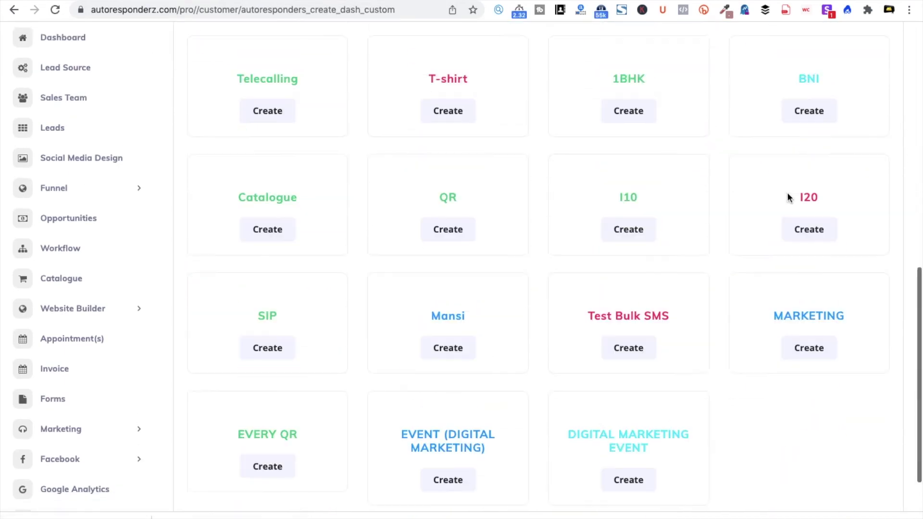
pyautogui.scroll(3, 787, 195)
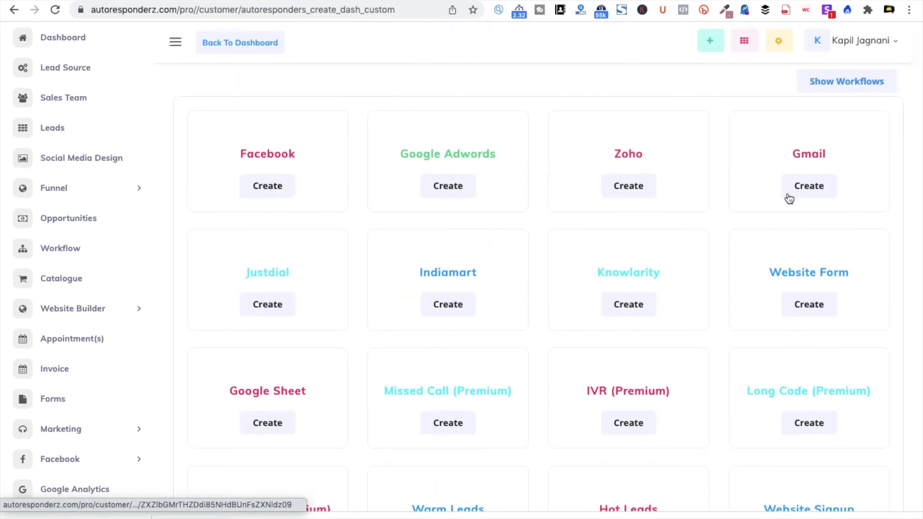
pyautogui.scroll(-6, 656, 245)
pyautogui.scroll(-6, 656, 241)
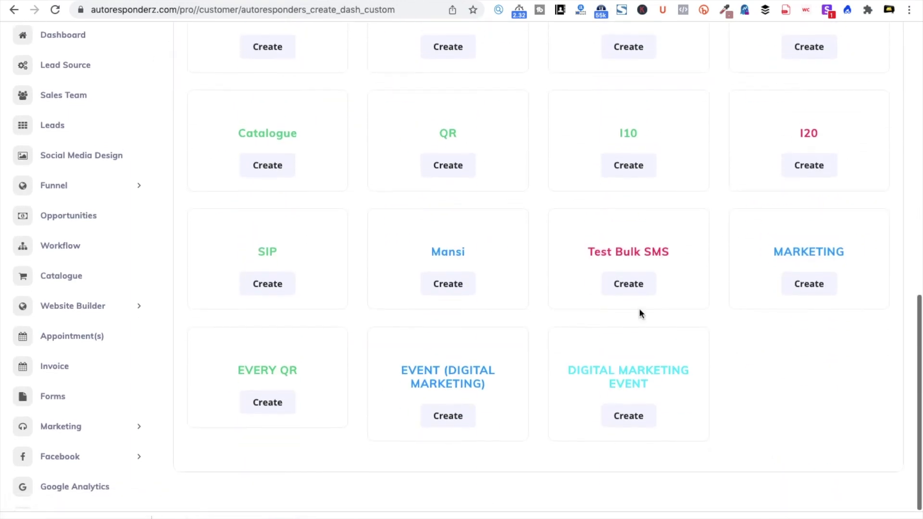
pyautogui.click(637, 426)
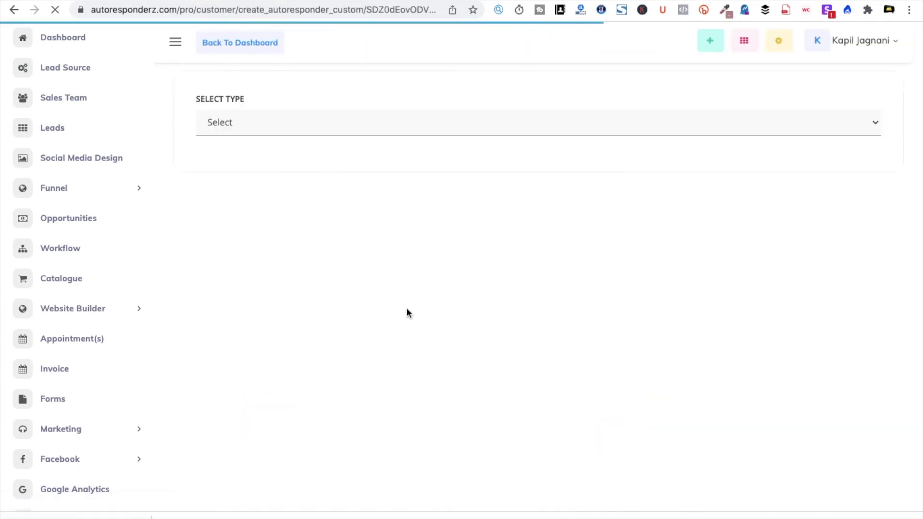
# Step: Choose SMS as the autoresponder type and name the autoresponder WELCOME MESSAGE
pyautogui.click(250, 127)
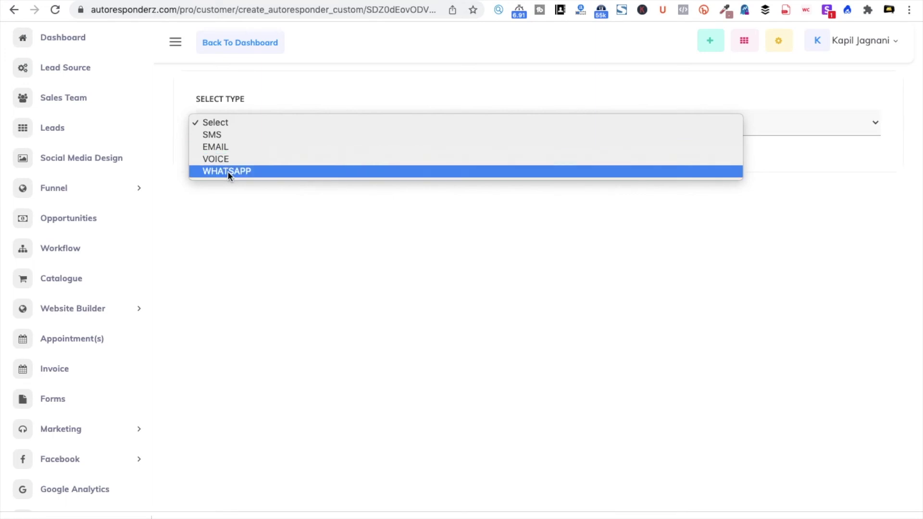
pyautogui.click(222, 137)
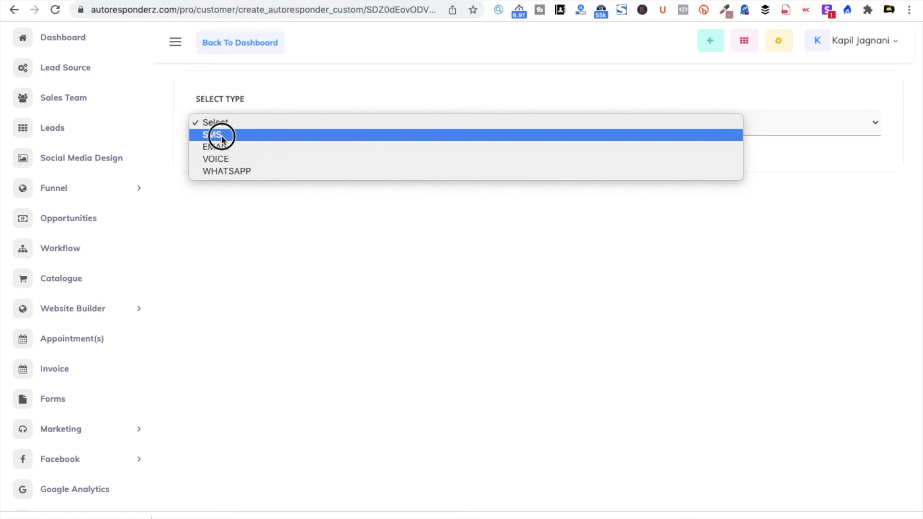
pyautogui.click(287, 305)
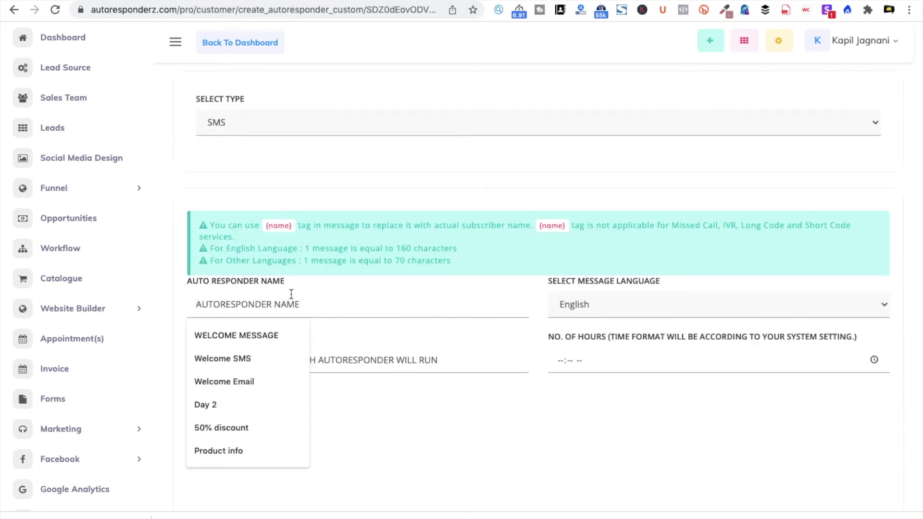
pyautogui.write('WELC')
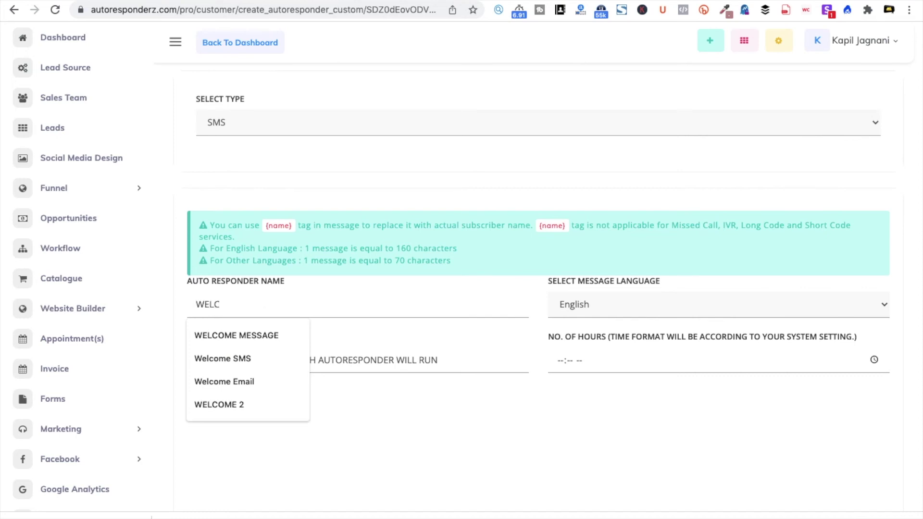
pyautogui.press('Down')
pyautogui.press('Return')
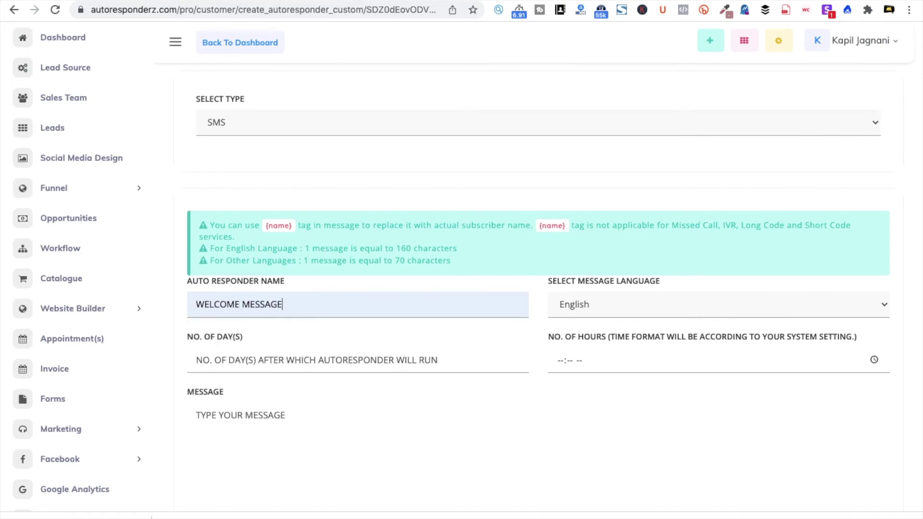
# Step: Schedule the autoresponder to run after 0 days, with the hours value set to 12:01 AM
pyautogui.click(298, 359)
pyautogui.write('0')
pyautogui.press('Tab')
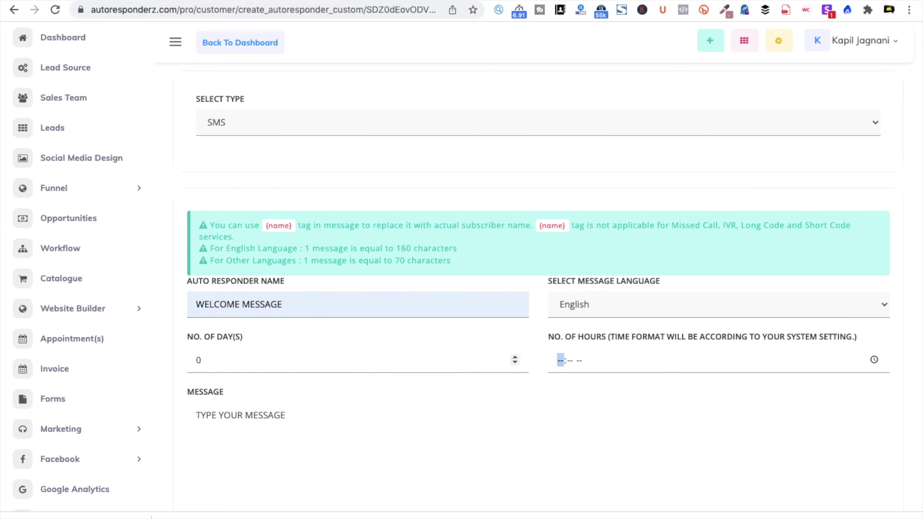
pyautogui.write('2')
pyautogui.write('a')
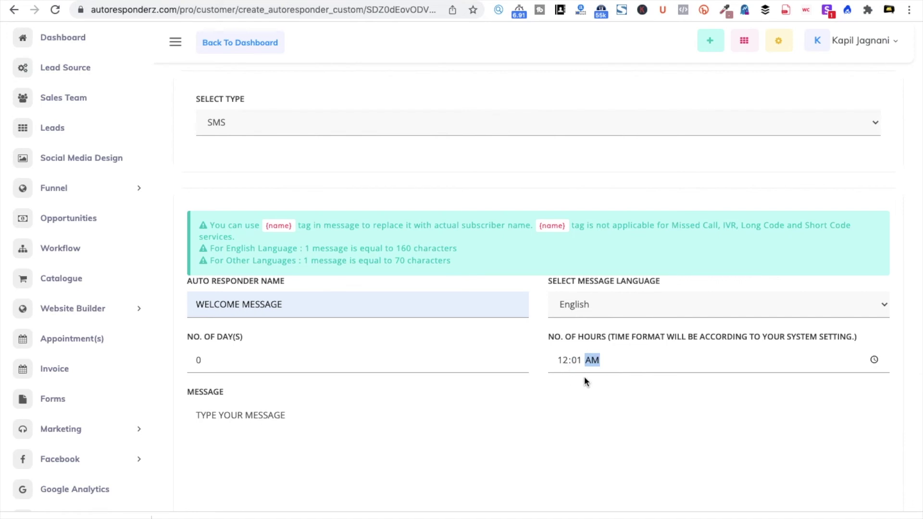
# Step: Begin the SMS message with the greeting "Hi {name},", reusing the name tag from the hint above the form
pyautogui.click(322, 413)
pyautogui.write('HI')
pyautogui.press('BackSpace')
pyautogui.press('BackSpace')
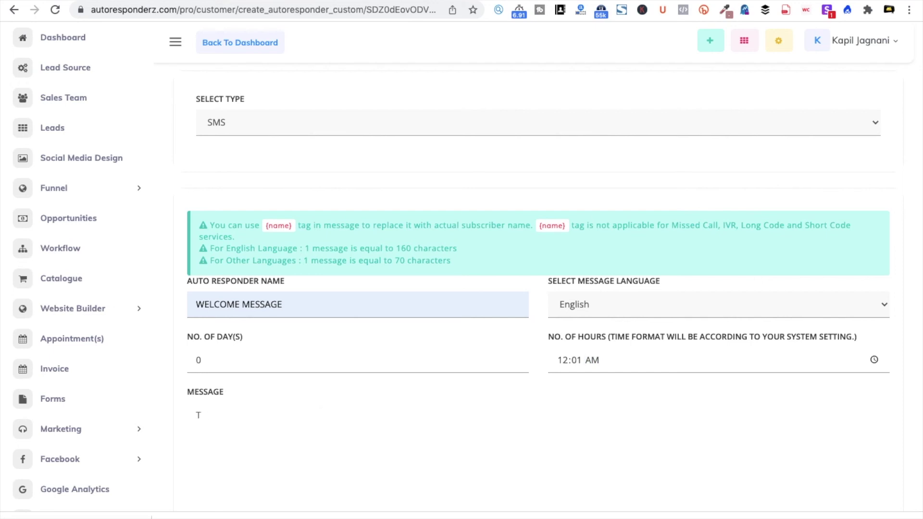
pyautogui.write('HI')
pyautogui.write('i')
pyautogui.moveTo(268, 223); pyautogui.dragTo(294, 227)
pyautogui.hotkey('ctrl', 'c')
pyautogui.click(218, 421)
pyautogui.hotkey('ctrl', 'v')
pyautogui.press('Left')
pyautogui.press('Left')
pyautogui.press('Left')
pyautogui.press('Left')
pyautogui.press('Left')
pyautogui.write('{')
pyautogui.press('Right')
pyautogui.press('Right')
pyautogui.press('Right')
pyautogui.press('Right')
pyautogui.press('Right')
# Step: Add the message lines "Thanks for contacting us." and "Our sales team will get back to your shortly." below the greeting
pyautogui.write('Tha')
pyautogui.write('nks for contacti')
pyautogui.write('ng us')
pyautogui.write('. ')
pyautogui.write('Our ')
pyautogui.write('sales')
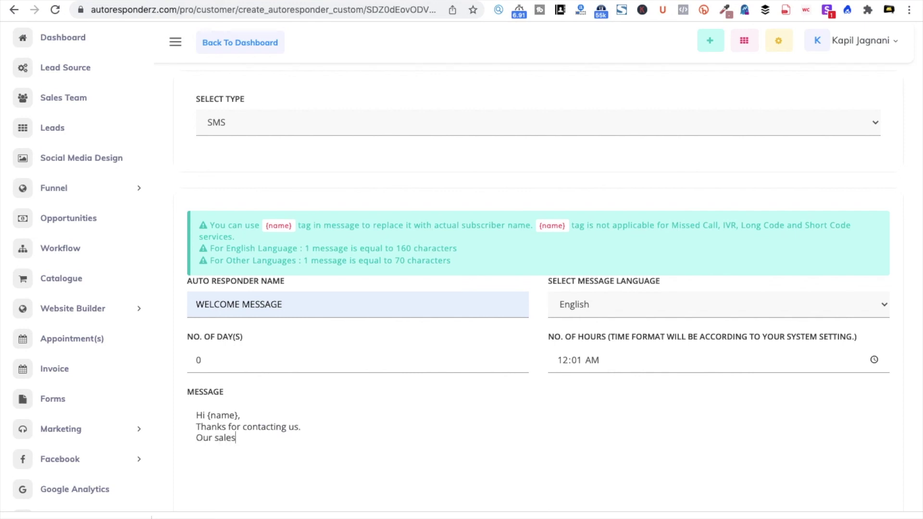
pyautogui.write(' team will get back to your sho')
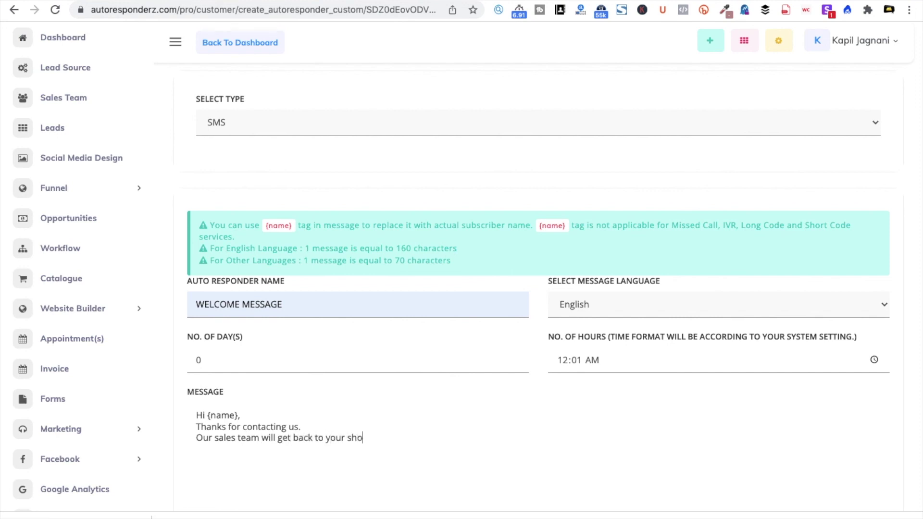
pyautogui.write('rtly.')
# Step: Close the message with "Thanks" and "Autoresponderz.com" on separate lines, and submit the autoresponder
pyautogui.press('Return')
pyautogui.write('Thanks ')
pyautogui.write('Autorespond')
pyautogui.write('erz.com')
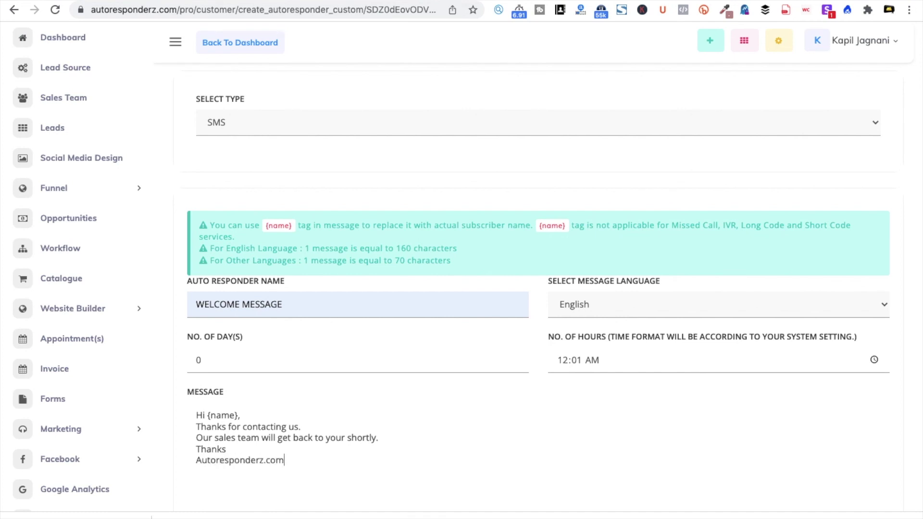
pyautogui.press('Return')
pyautogui.scroll(-3, 756, 391)
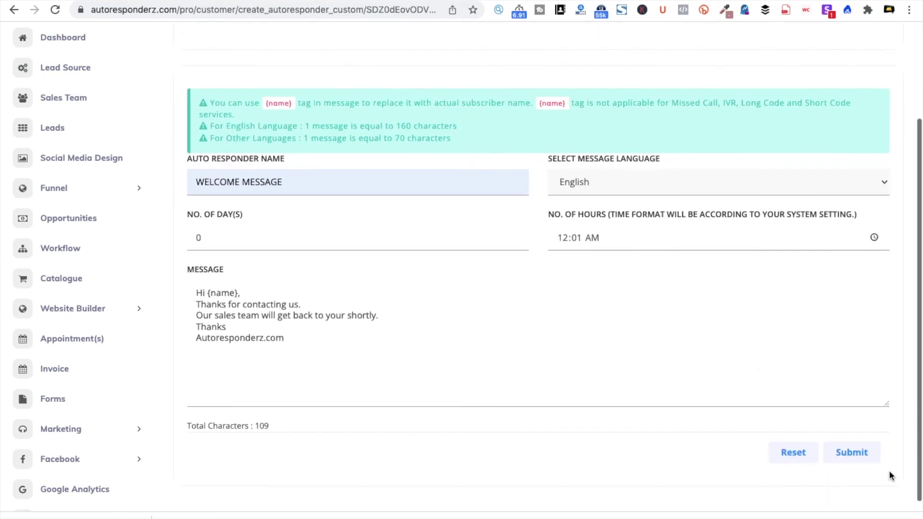
pyautogui.click(866, 459)
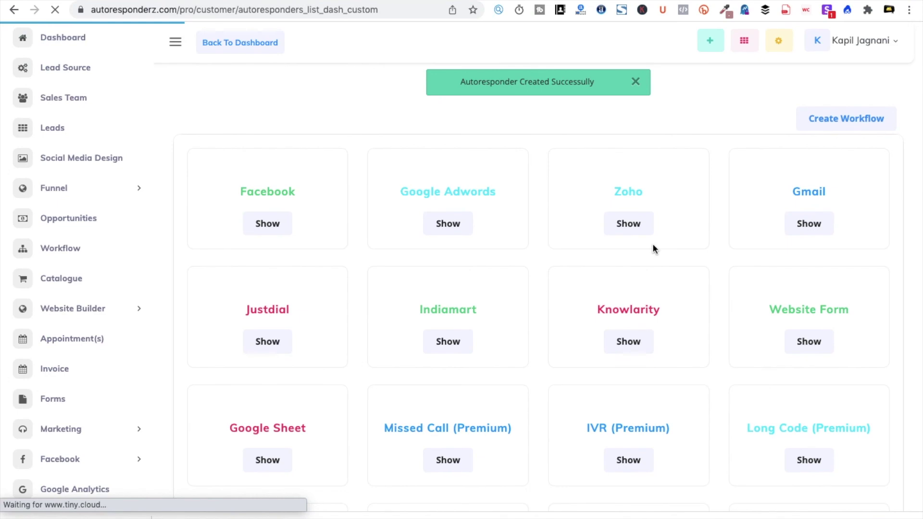
# Step: Show the autoresponders for DIGITAL MARKETING EVENT and preview the message text of the WELCOME MESSAGE SMS
pyautogui.scroll(-12, 678, 330)
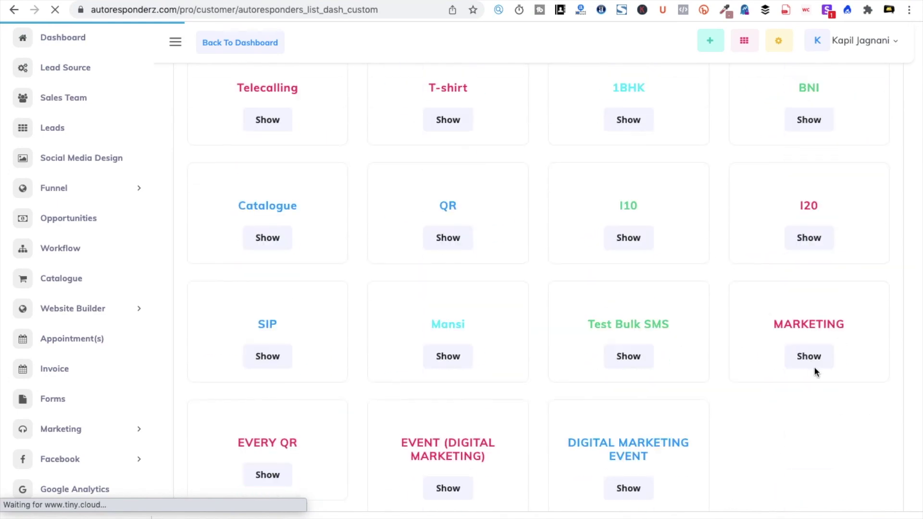
pyautogui.scroll(-2, 673, 409)
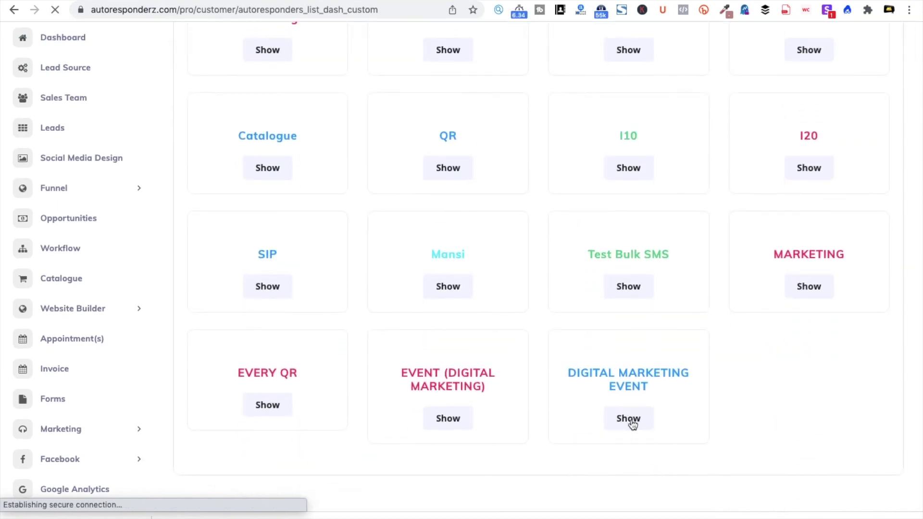
pyautogui.click(630, 419)
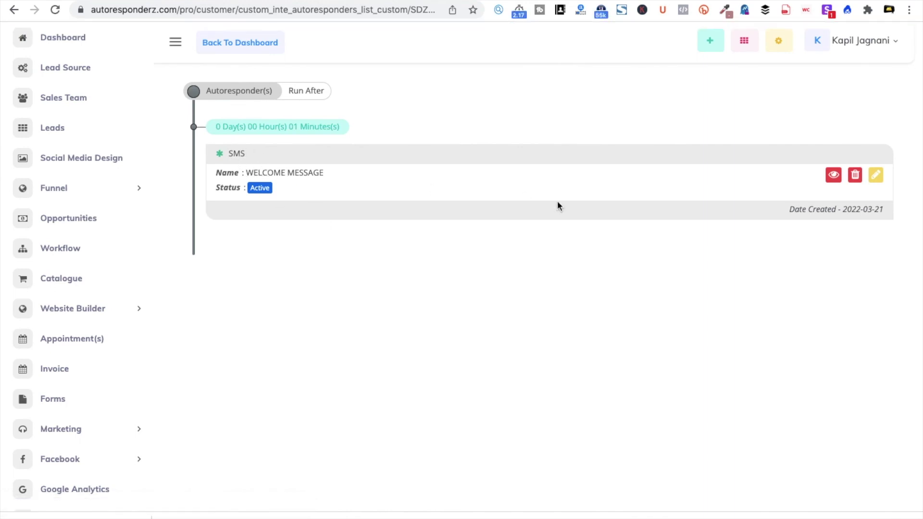
pyautogui.click(834, 175)
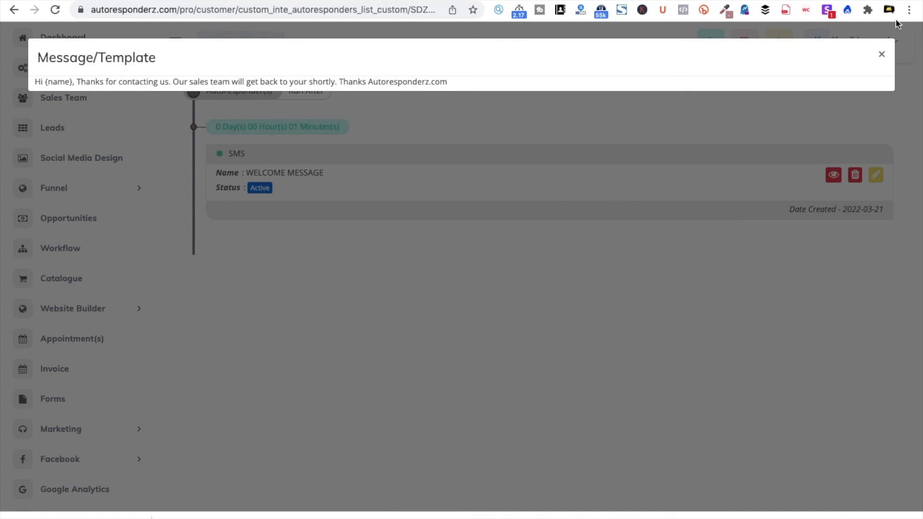
pyautogui.click(882, 54)
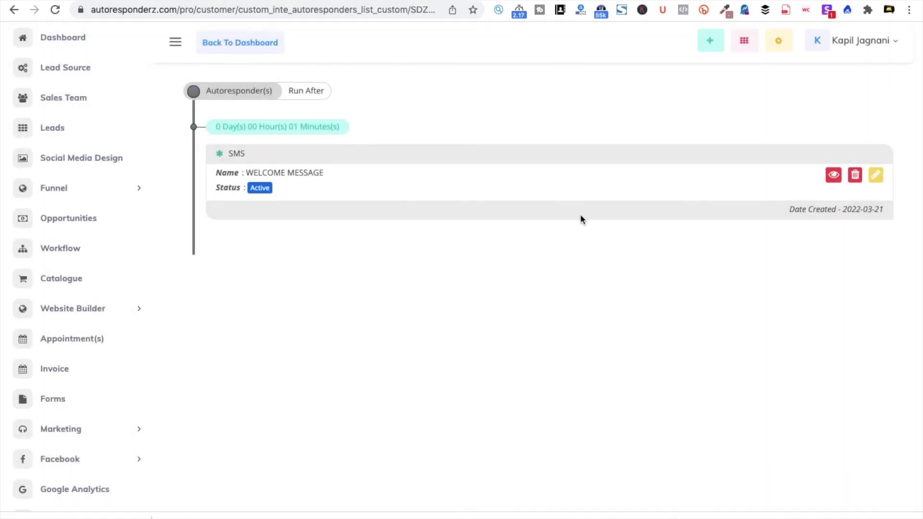